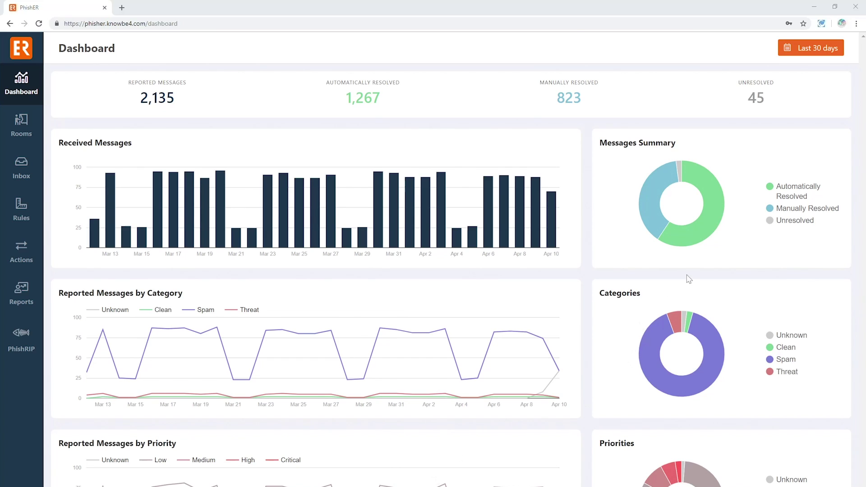
# Open the reported 'New invoice' email from the Inbox list to view its Message Details.
pyautogui.moveTo(718, 238)
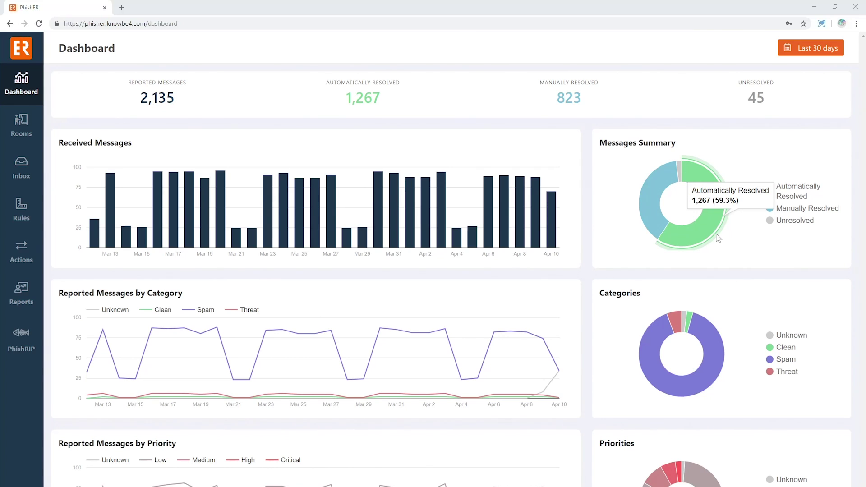
pyautogui.click(25, 176)
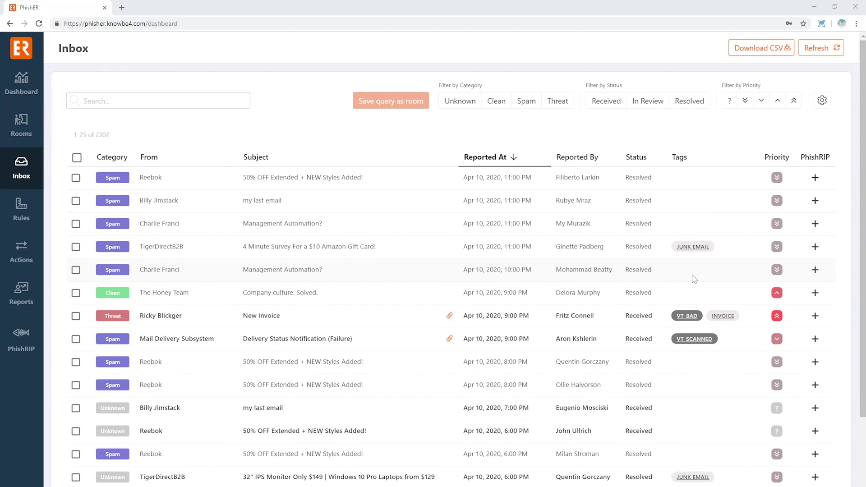
pyautogui.scroll(-5, 694, 279)
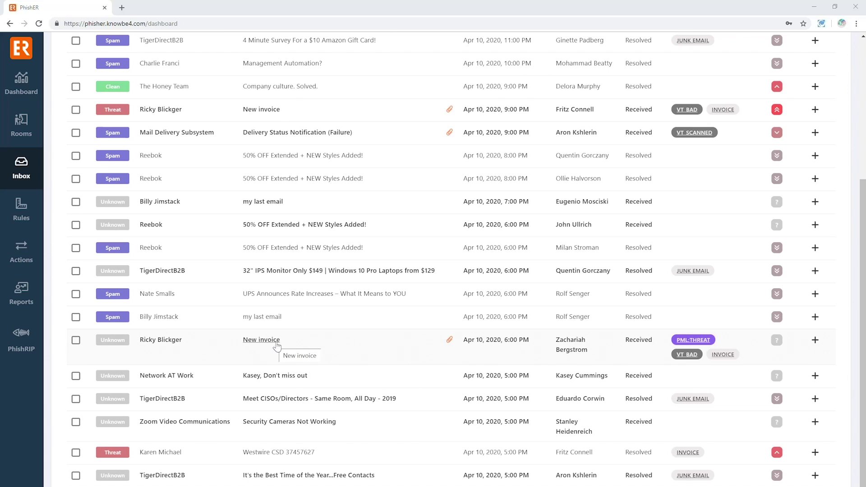
pyautogui.click(249, 339)
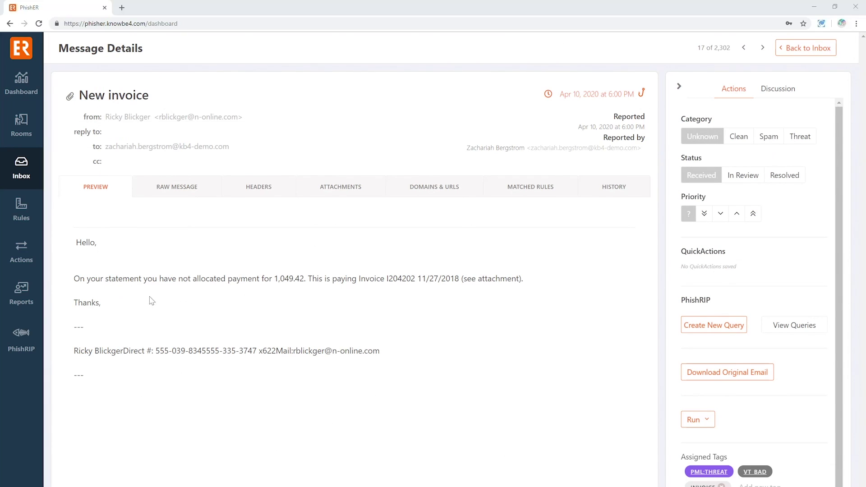
# Filter the New invoice message's parsed headers by 'spf' to leave the three spf=pass entries.
pyautogui.click(154, 190)
pyautogui.scroll(-10, 426, 307)
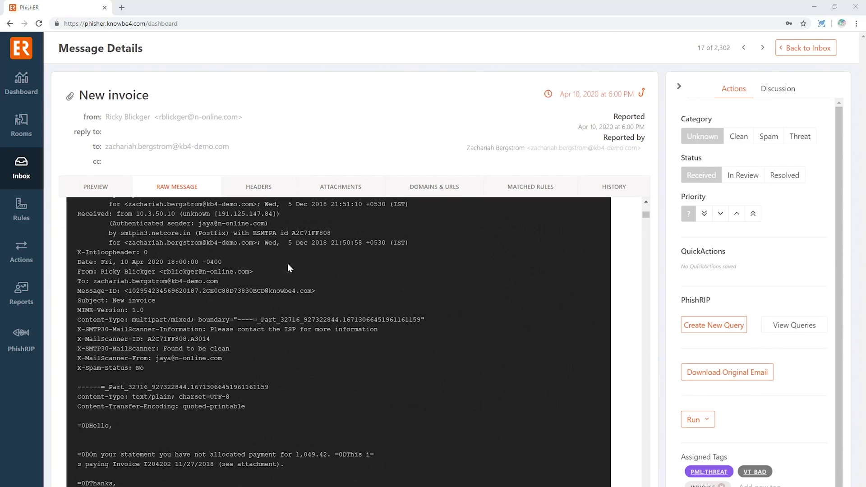
pyautogui.scroll(10, 288, 268)
pyautogui.click(274, 192)
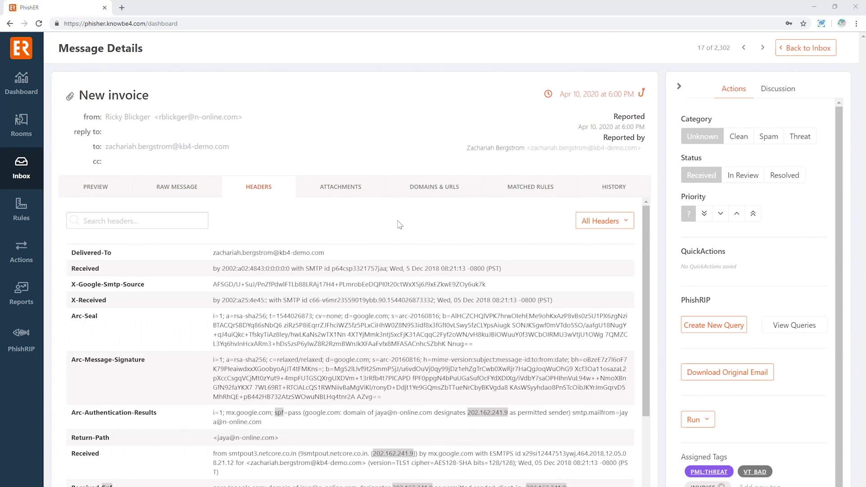
pyautogui.click(601, 222)
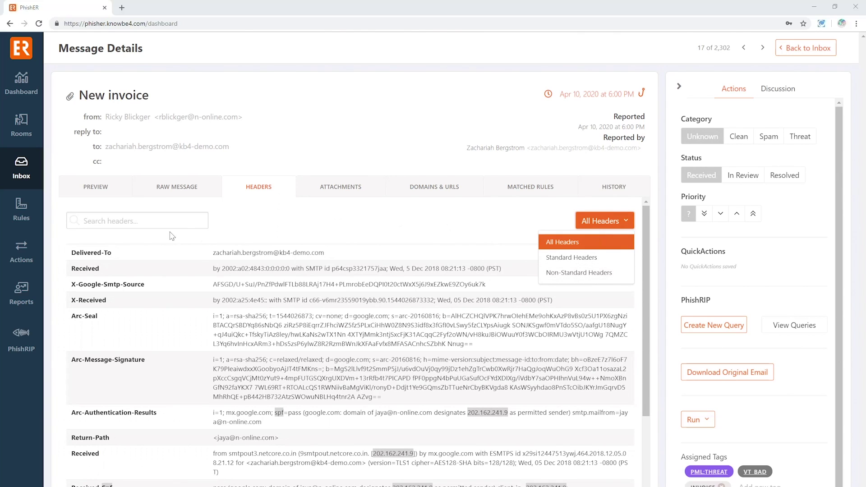
pyautogui.click(159, 222)
pyautogui.write('spf')
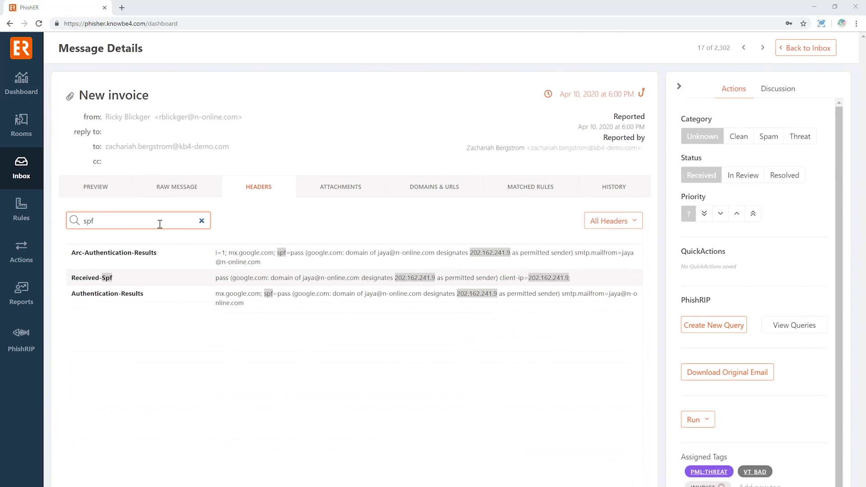
# Check the attachment's VirusTotal report, then dismiss it.
pyautogui.click(336, 192)
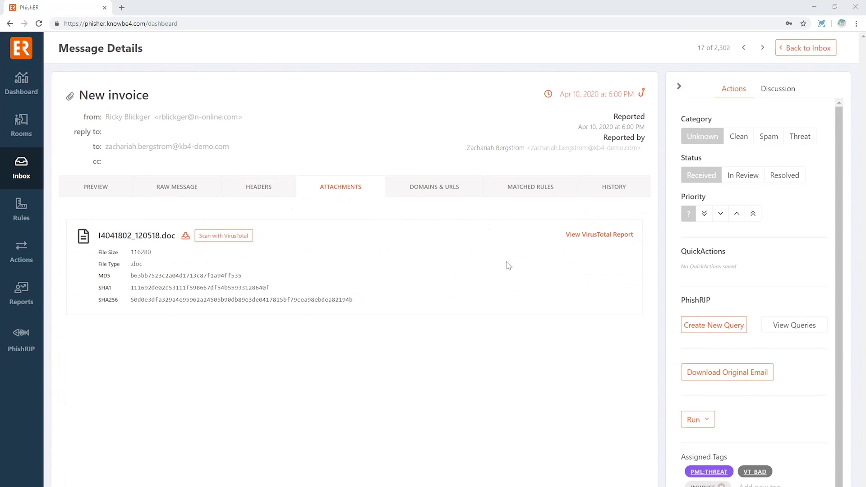
pyautogui.click(584, 235)
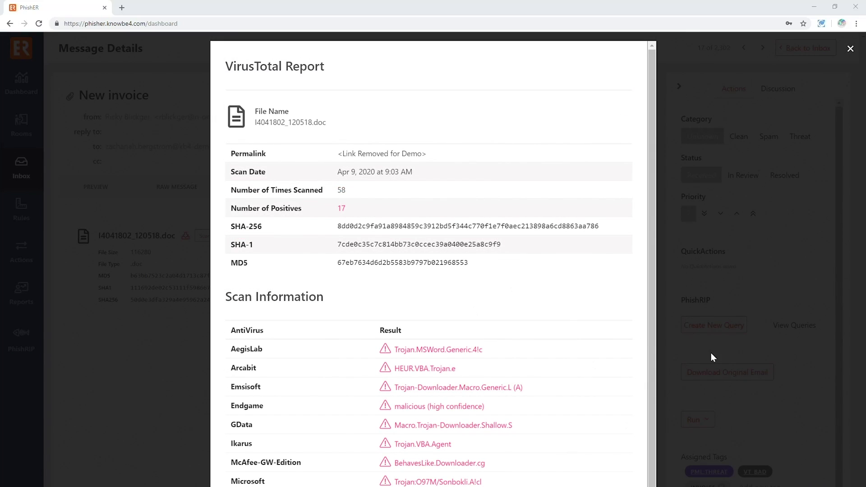
pyautogui.click(698, 344)
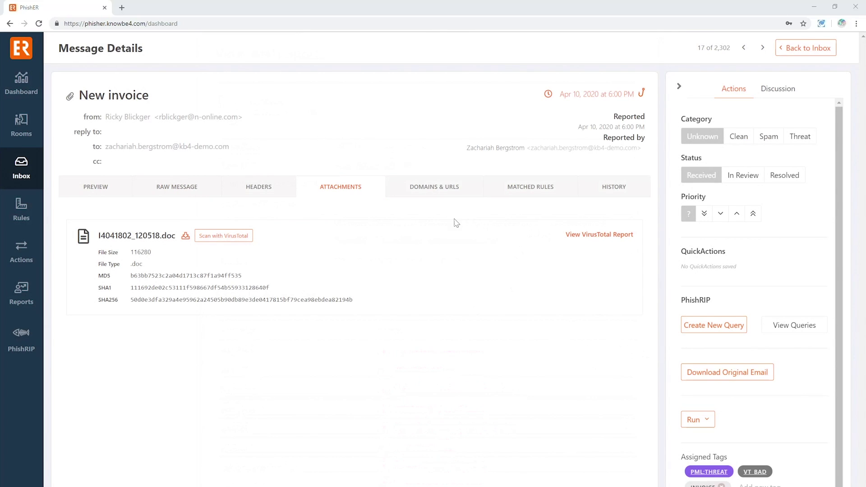
# Review the domains and URLs, matched rules and history, ending on the email preview.
pyautogui.click(440, 193)
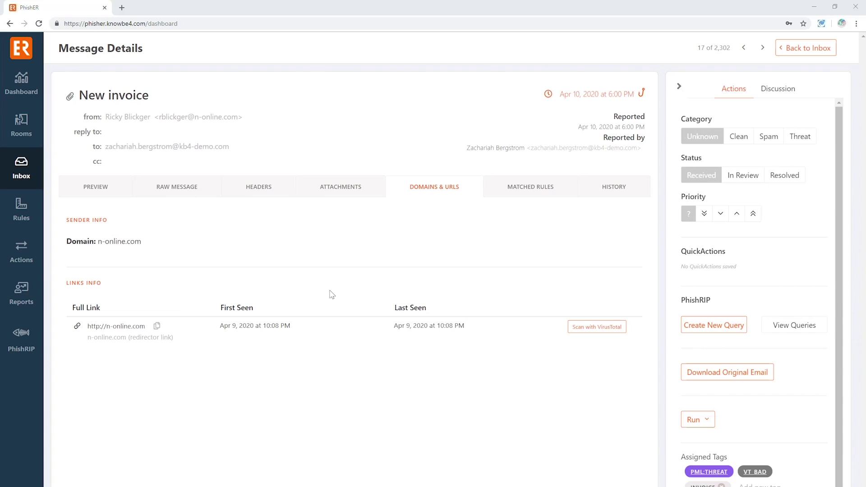
pyautogui.click(512, 193)
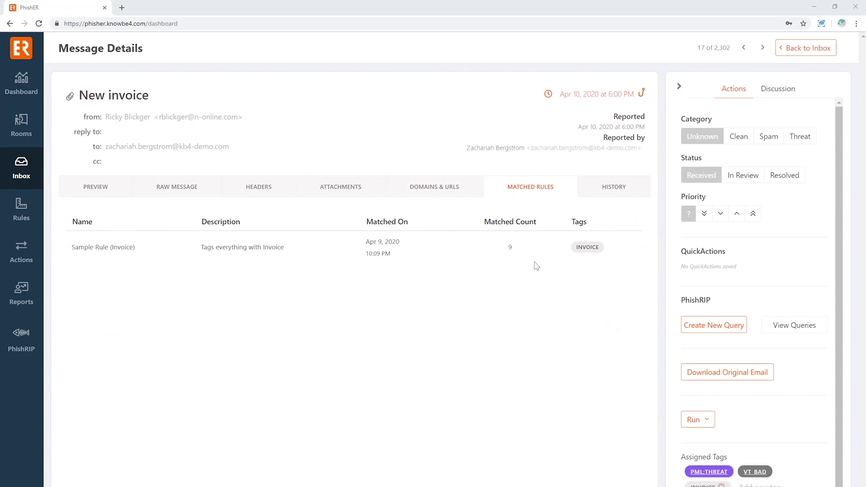
pyautogui.click(603, 194)
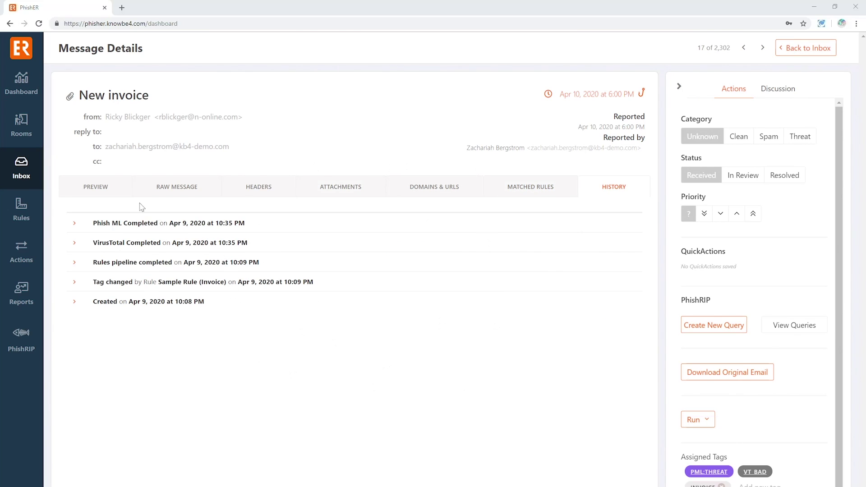
pyautogui.click(114, 194)
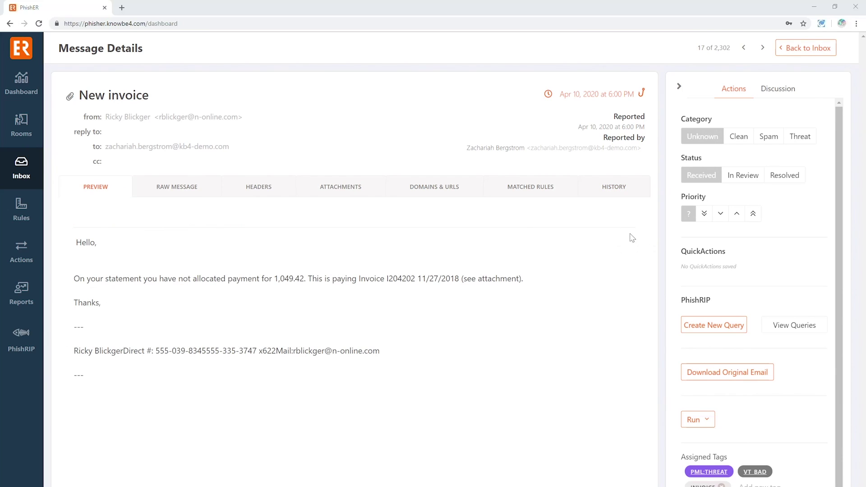
# Set the New invoice message to Threat, Resolved, with the highest priority.
pyautogui.click(801, 141)
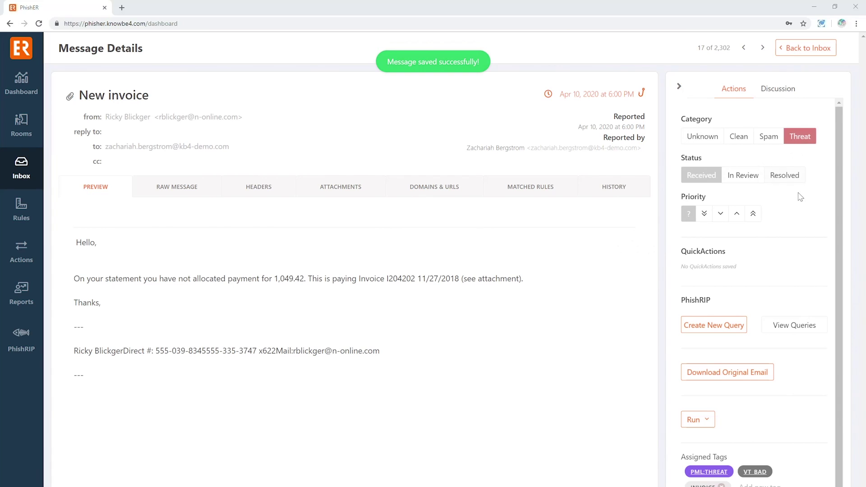
pyautogui.click(790, 181)
pyautogui.click(753, 217)
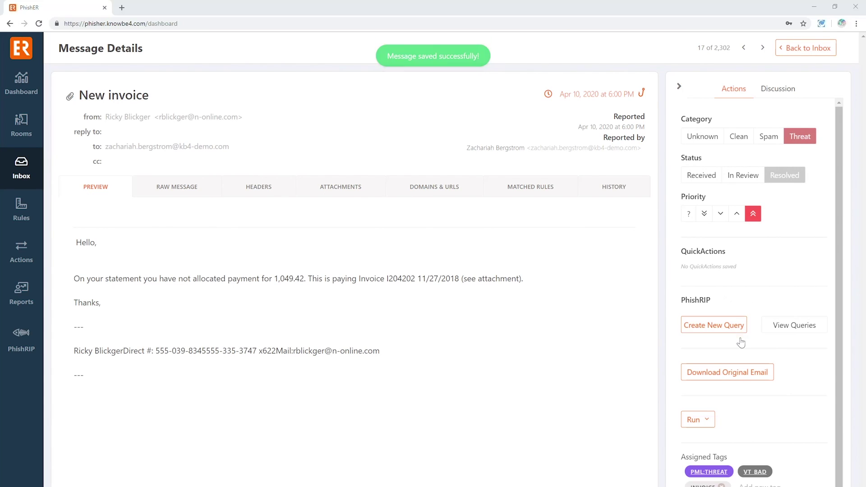
pyautogui.scroll(-1, 738, 345)
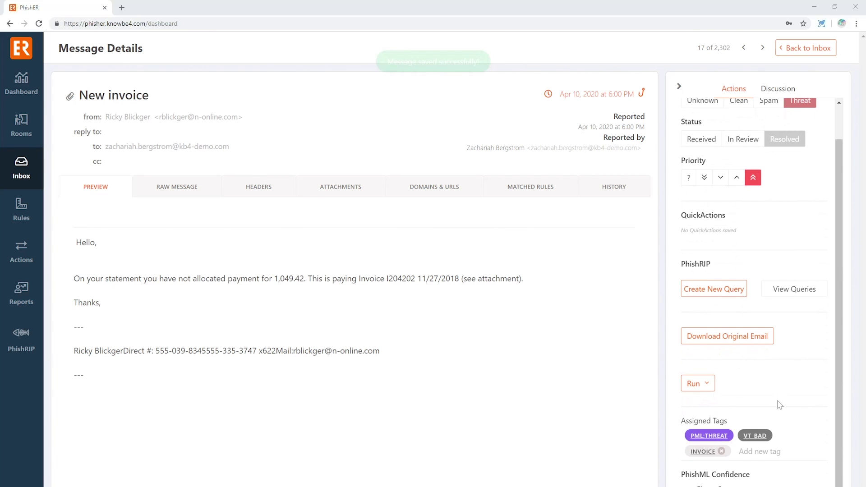
pyautogui.scroll(1, 769, 383)
# Set up a similar-message search on subject and sender, Last 72 hours, auto-quarantine on, then cancel it.
pyautogui.click(715, 325)
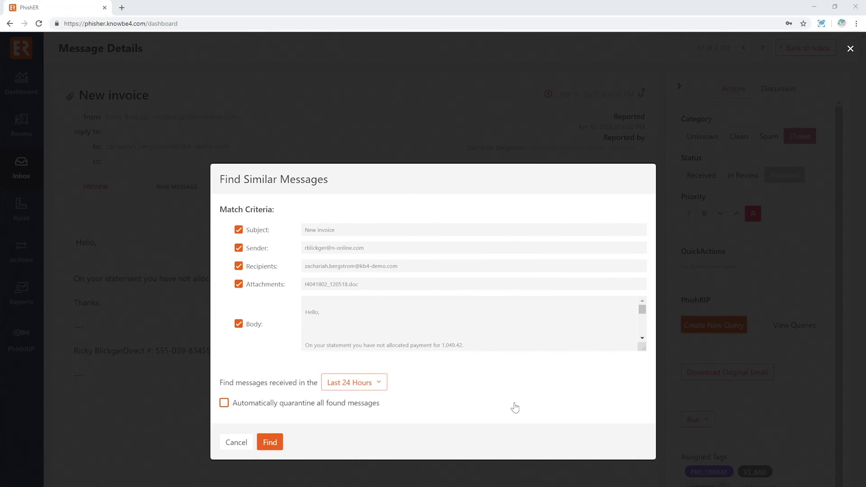
pyautogui.click(263, 267)
pyautogui.click(264, 284)
pyautogui.click(250, 324)
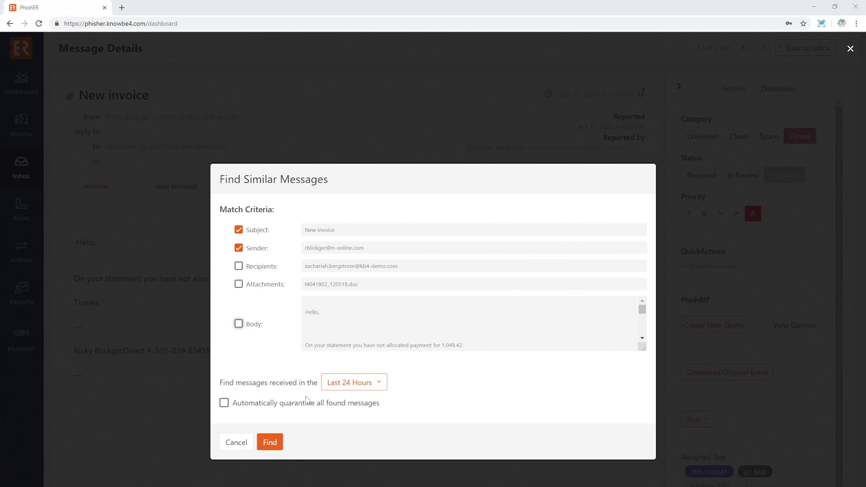
pyautogui.click(348, 383)
pyautogui.click(356, 331)
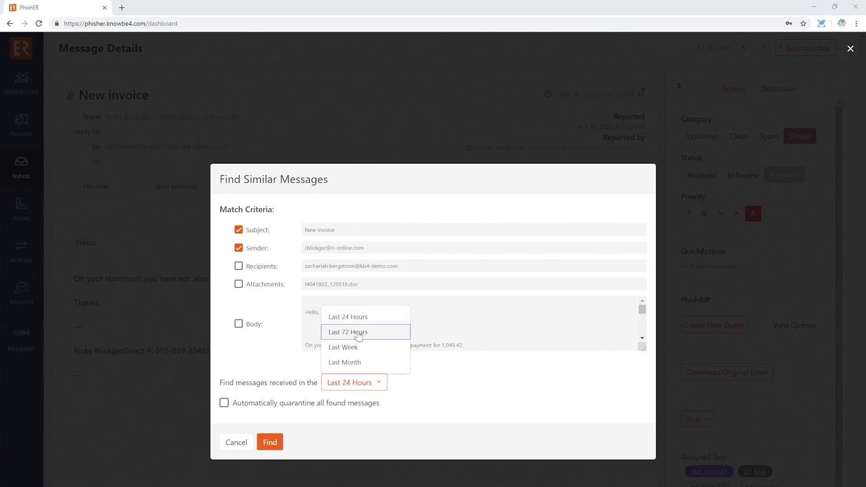
pyautogui.click(292, 403)
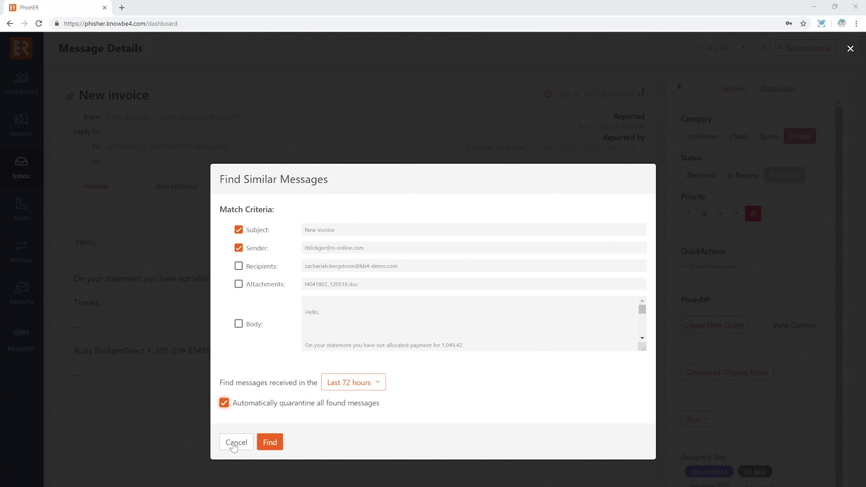
pyautogui.click(234, 446)
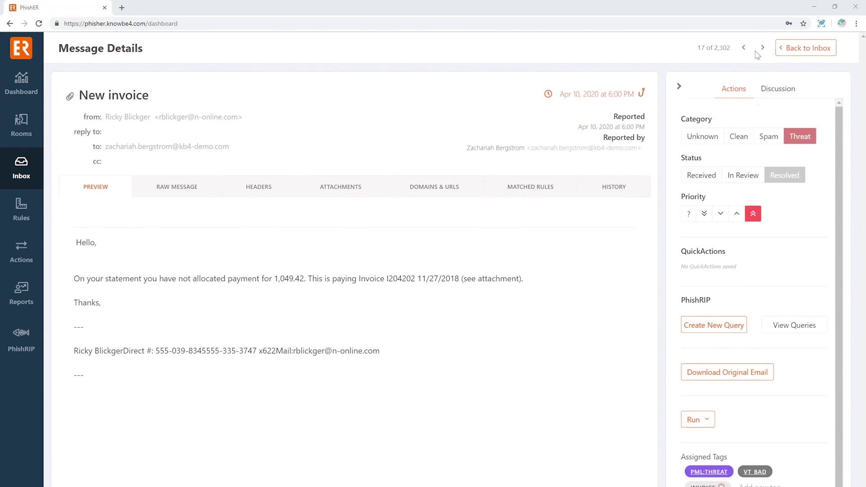
# Advance to the next reported message, 18 of 2,302.
pyautogui.click(762, 47)
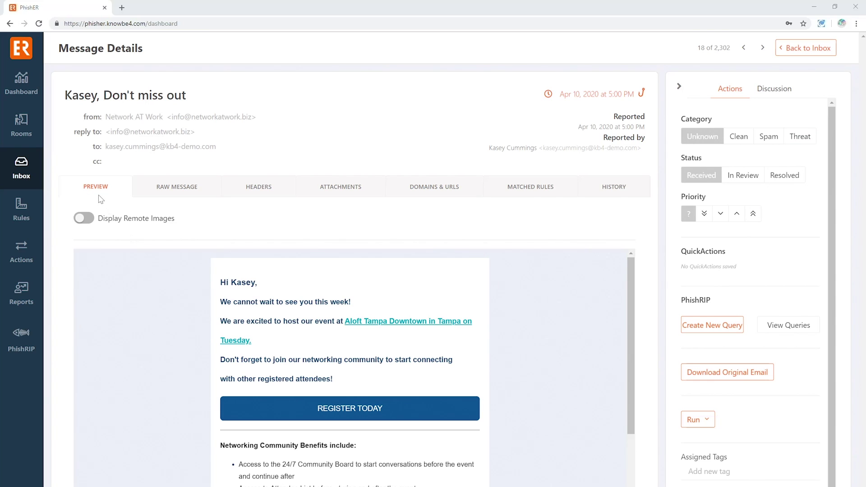
# Open Emergency Rooms and scroll to the Top Sender Addresses and Top Subject Lines cards.
pyautogui.click(25, 134)
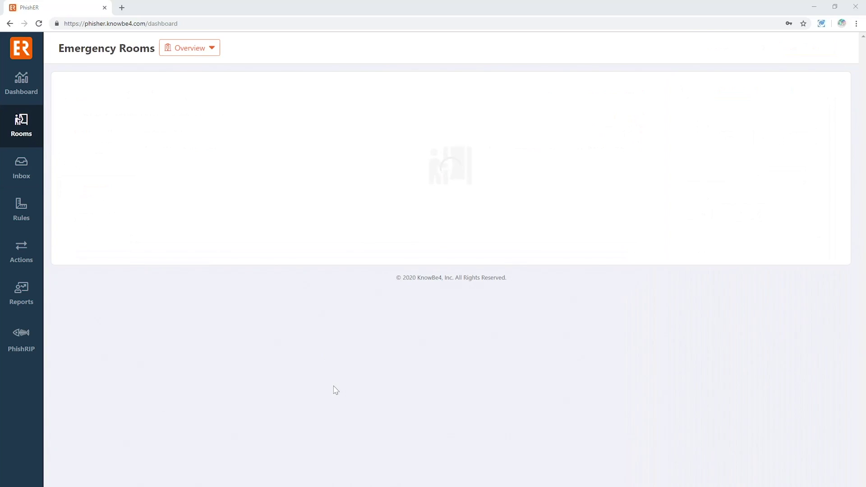
pyautogui.scroll(-4, 406, 298)
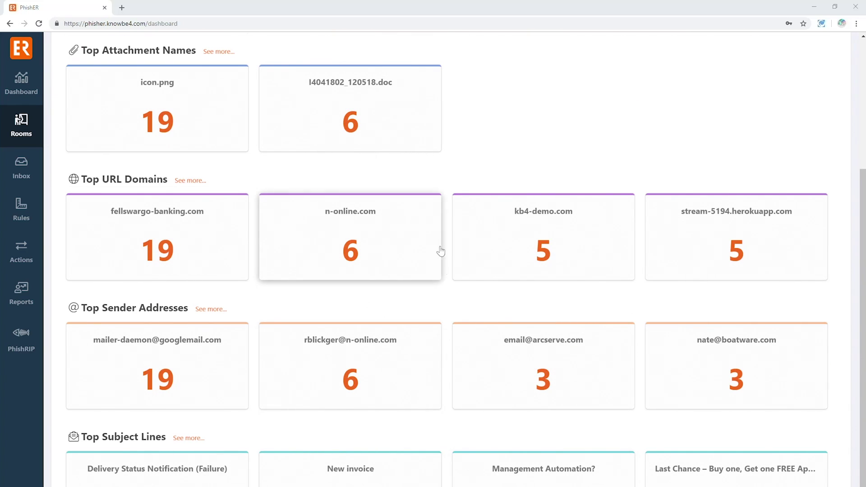
pyautogui.scroll(2, 445, 269)
pyautogui.scroll(2, 352, 242)
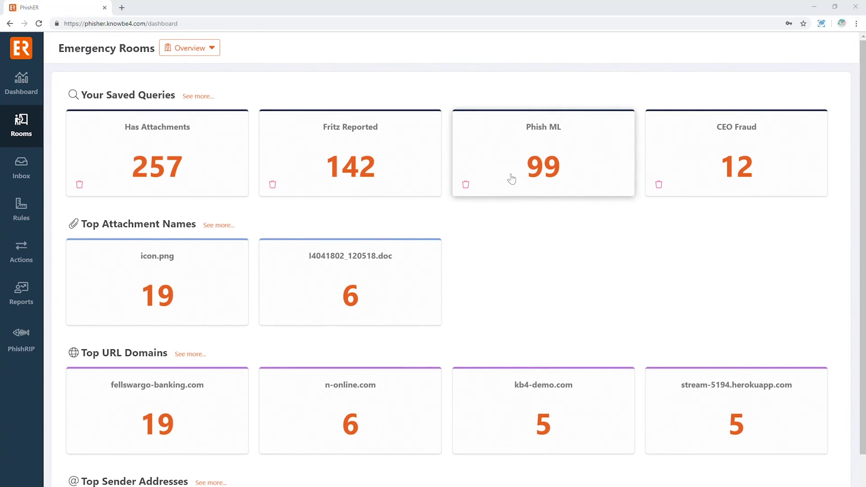
pyautogui.scroll(-3, 453, 325)
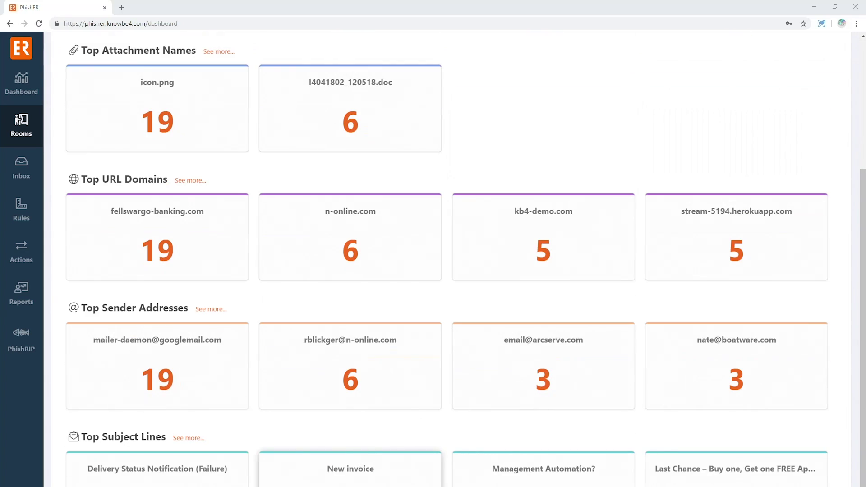
# List the six 'New invoice' reports, select them all and set their status to Resolved.
pyautogui.click(350, 469)
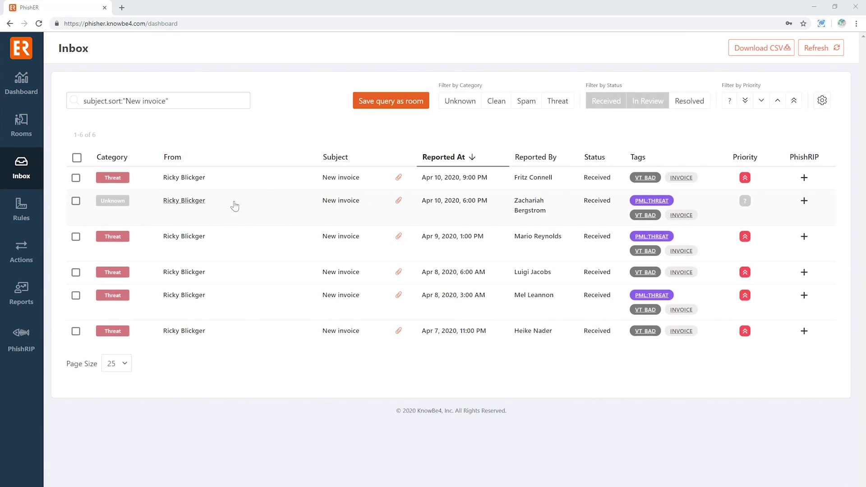
pyautogui.click(76, 158)
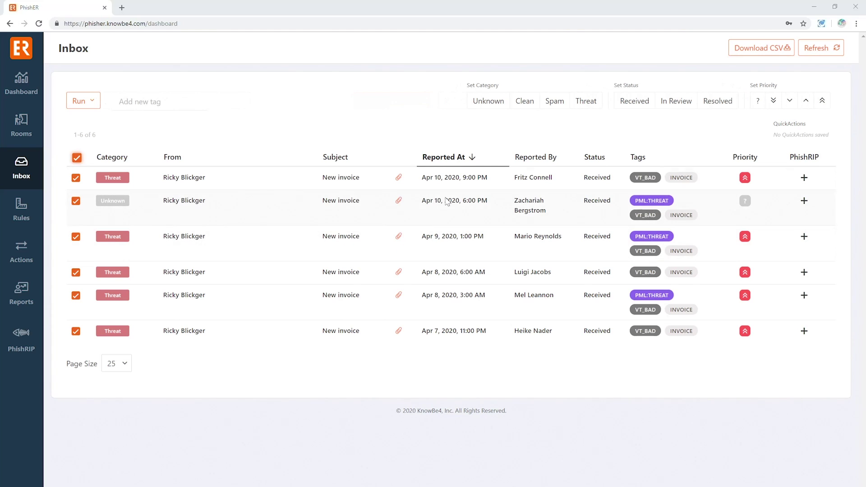
pyautogui.click(585, 101)
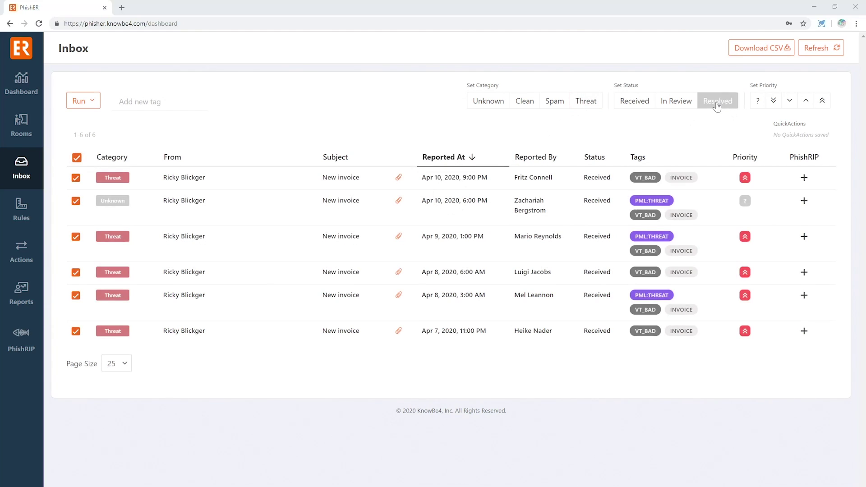
pyautogui.click(717, 105)
pyautogui.click(822, 100)
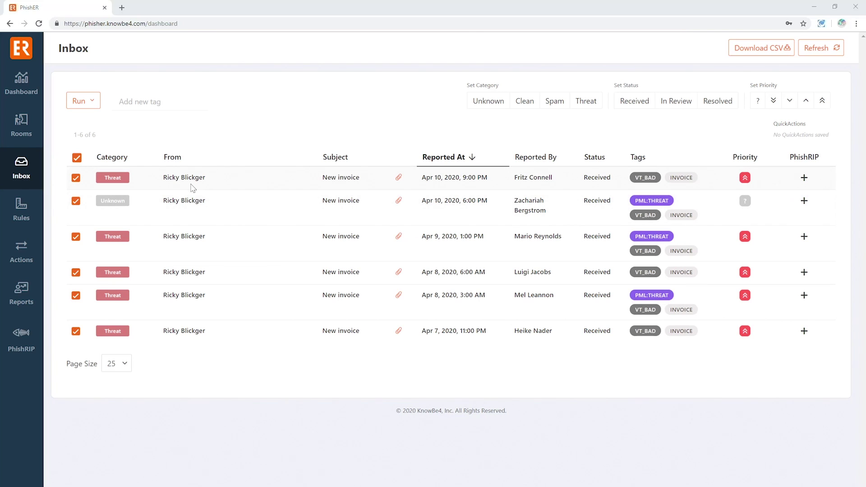
# Look over the Sample Rule (Invoice) and CEO Fraud rule definitions, then return to the rules list.
pyautogui.click(21, 218)
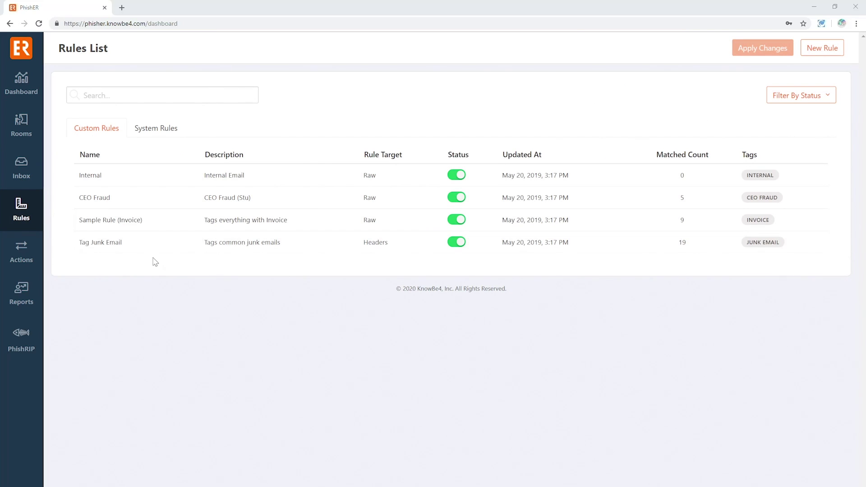
pyautogui.click(104, 221)
pyautogui.click(208, 198)
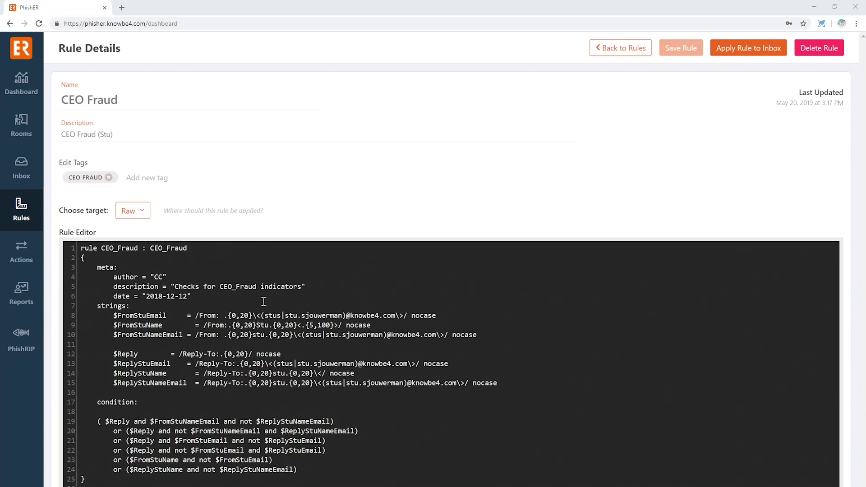
pyautogui.hotkey('alt', 'Left')
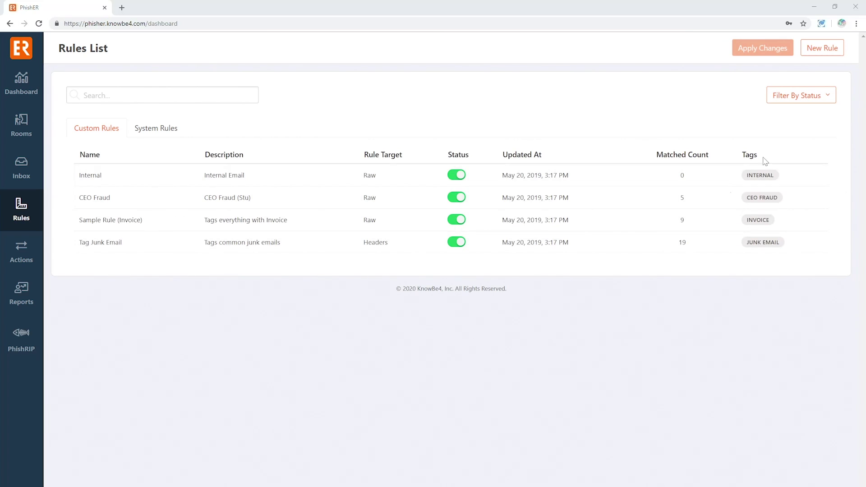
# Return to the full inbox of 2,302 reported messages and scroll through it.
pyautogui.click(37, 179)
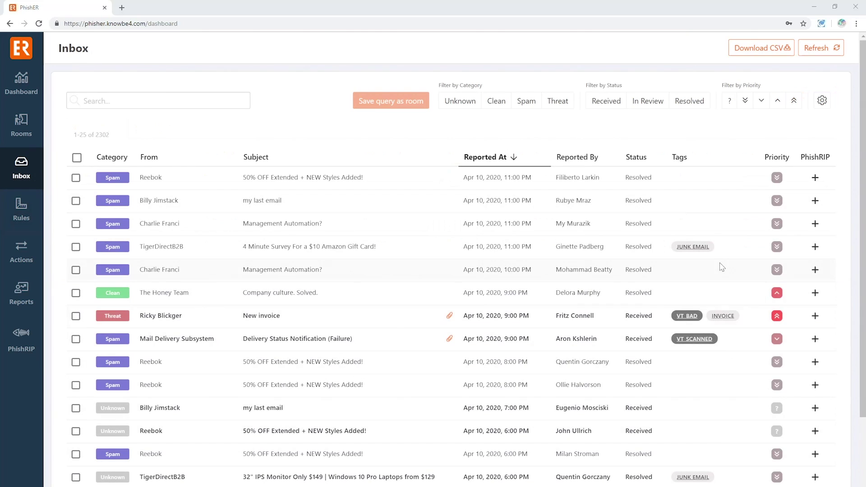
pyautogui.scroll(-1, 694, 266)
pyautogui.scroll(-4, 695, 267)
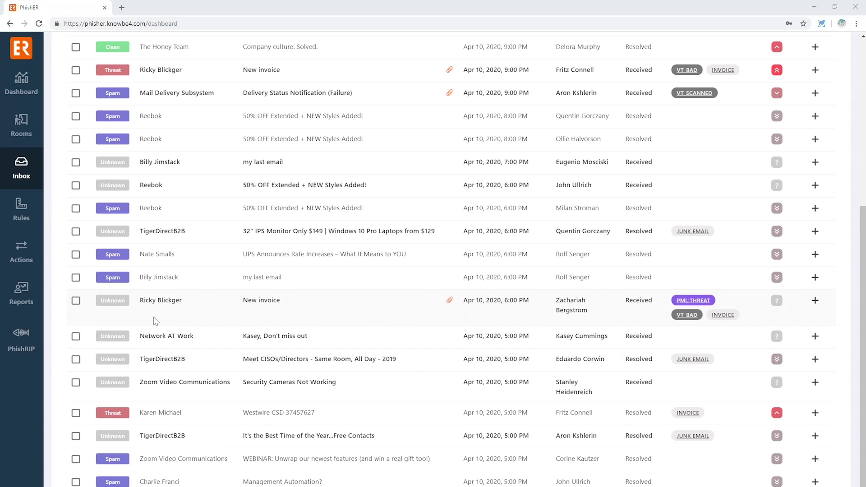
# Switch the Syslog action's step 3 reporting from splunk syslog to Send Email.
pyautogui.click(37, 265)
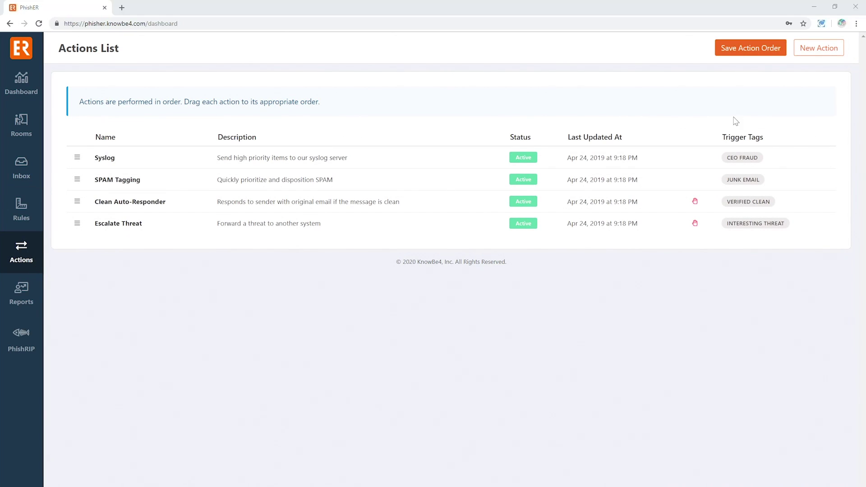
pyautogui.click(261, 160)
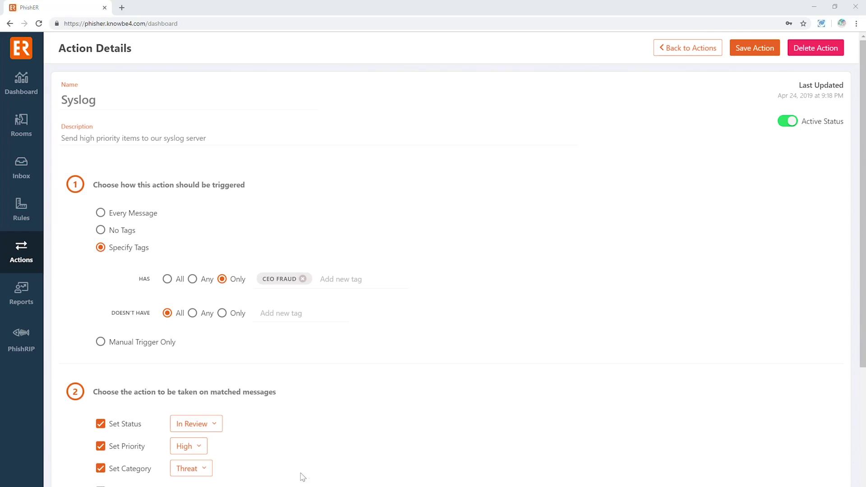
pyautogui.scroll(-5, 308, 473)
pyautogui.click(186, 391)
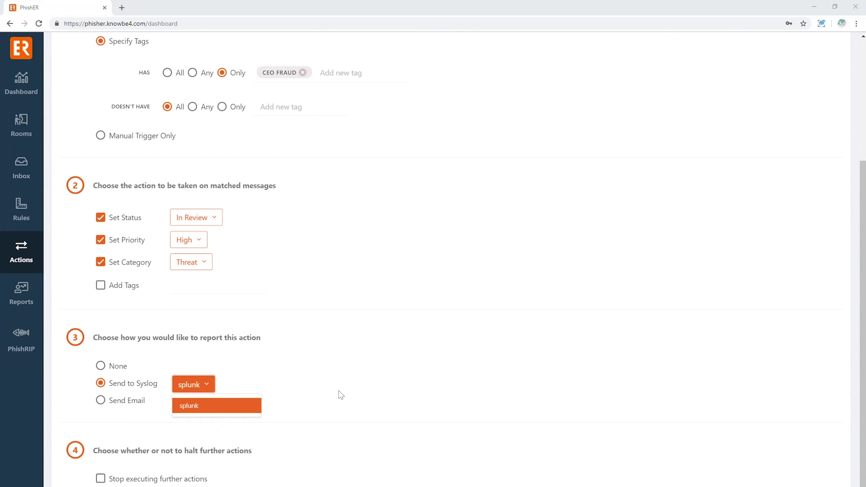
pyautogui.click(322, 382)
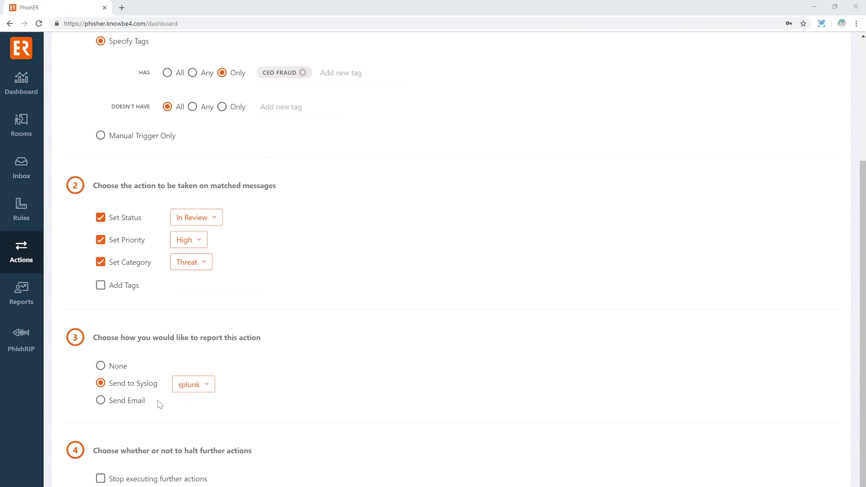
pyautogui.click(138, 405)
# In the Send Email options, enable Include Original Reporter, Specify Recipients, Attach original email, and PhishER links and tags.
pyautogui.scroll(-5, 208, 379)
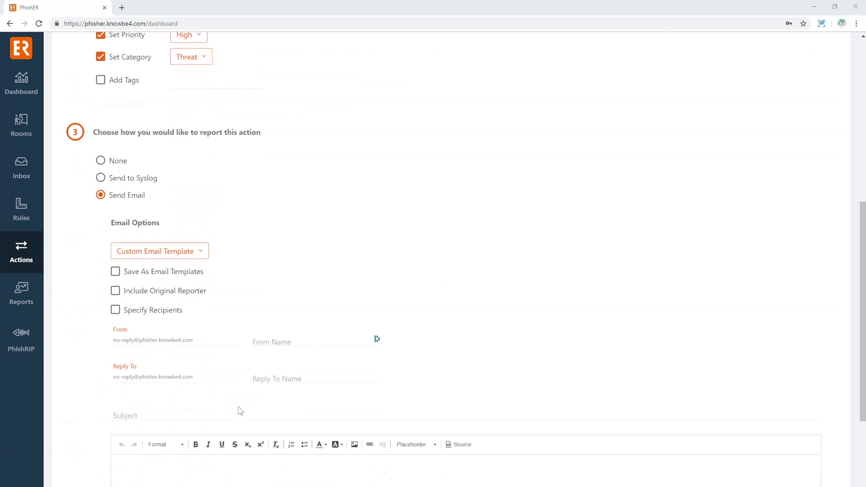
pyautogui.click(174, 294)
pyautogui.scroll(-6, 362, 305)
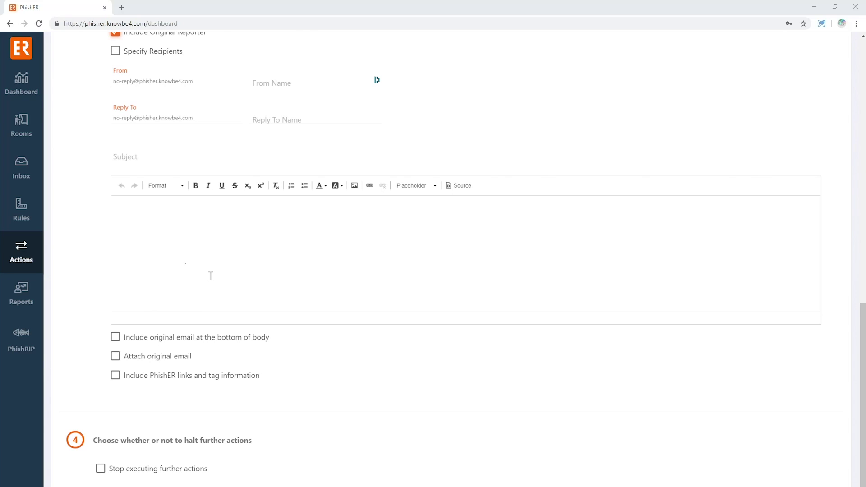
pyautogui.scroll(5, 188, 268)
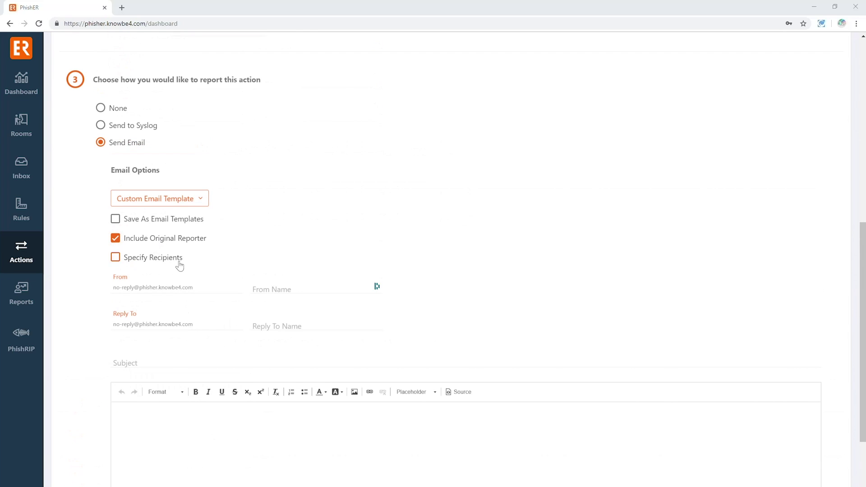
pyautogui.click(179, 260)
pyautogui.scroll(-3, 228, 229)
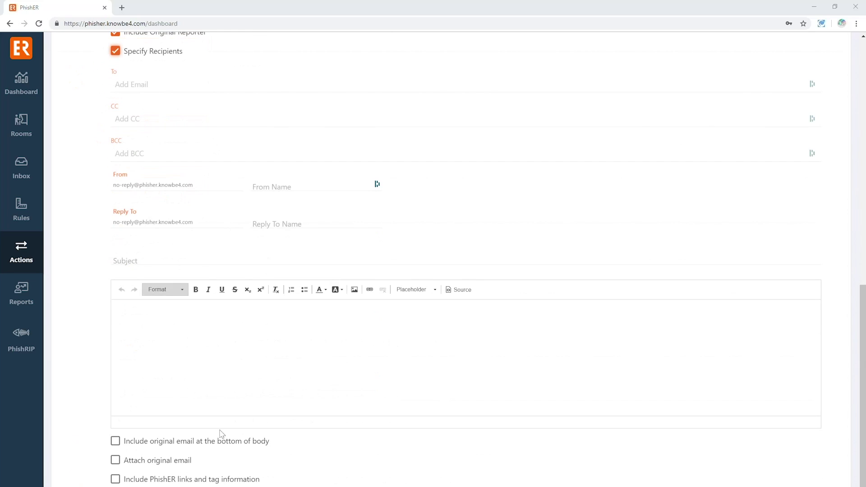
pyautogui.click(176, 460)
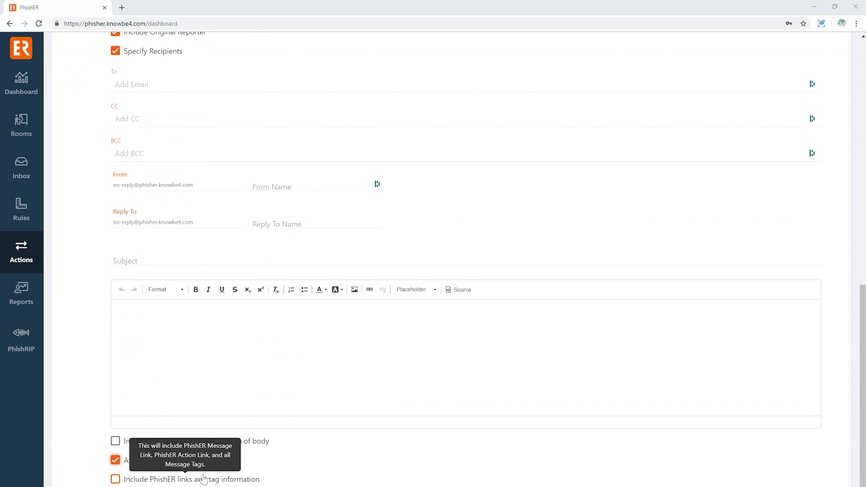
pyautogui.click(176, 481)
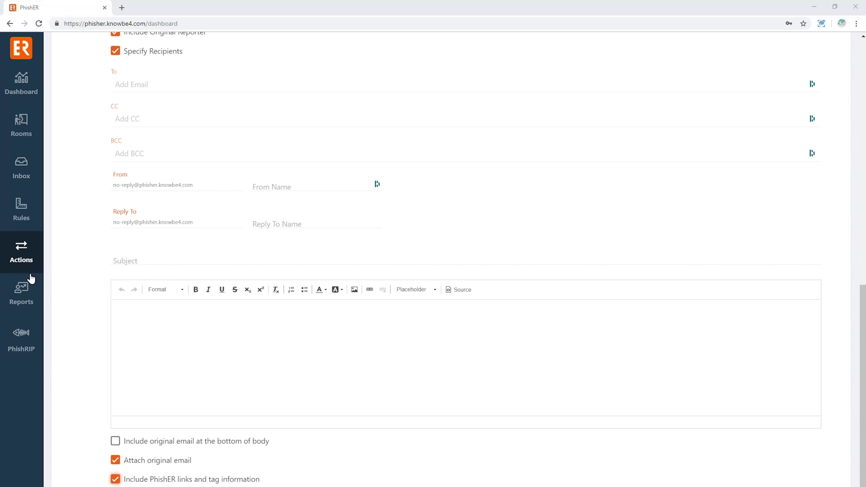
# Review the Most Common Reporters report, noting the top reporter's 128 Spam count, then return to the Dashboard.
pyautogui.click(30, 302)
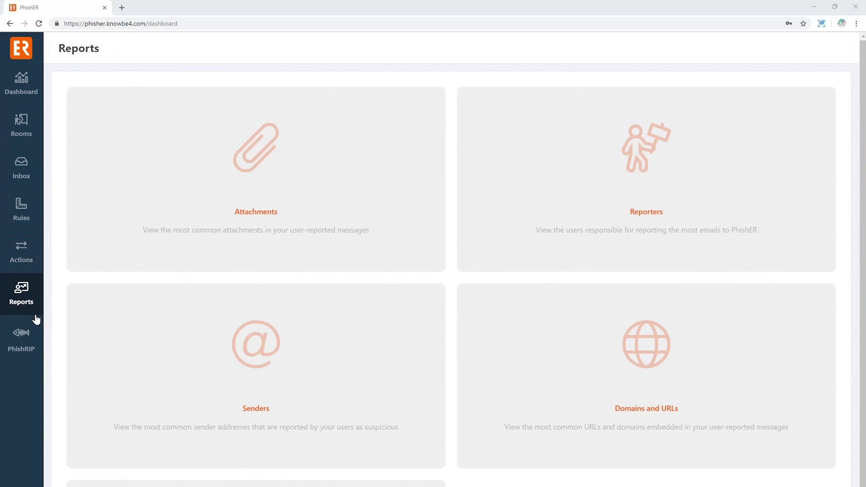
pyautogui.click(496, 191)
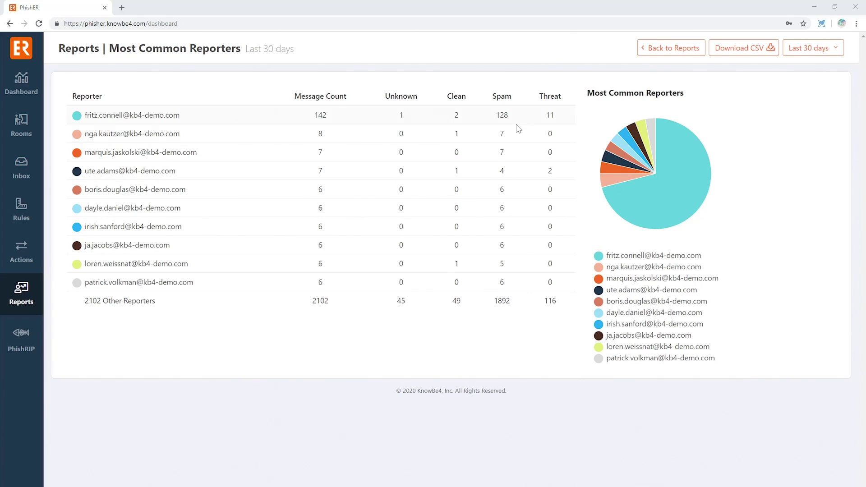
pyautogui.moveTo(523, 118); pyautogui.dragTo(496, 115)
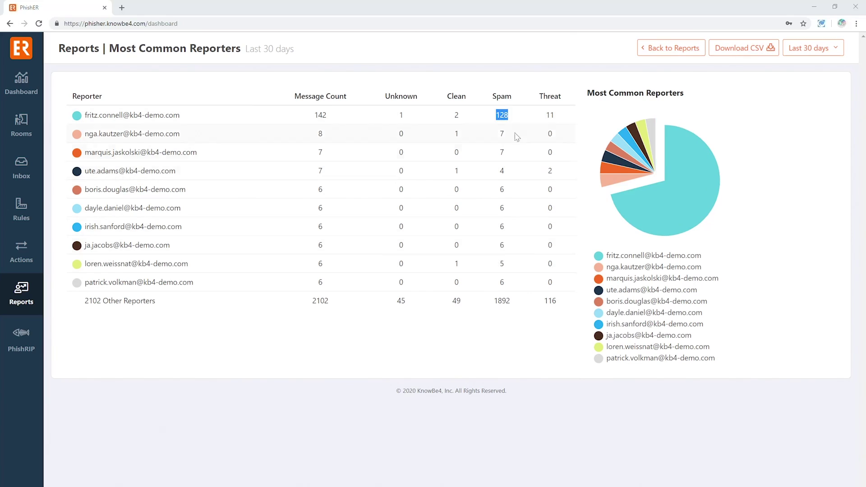
pyautogui.click(520, 213)
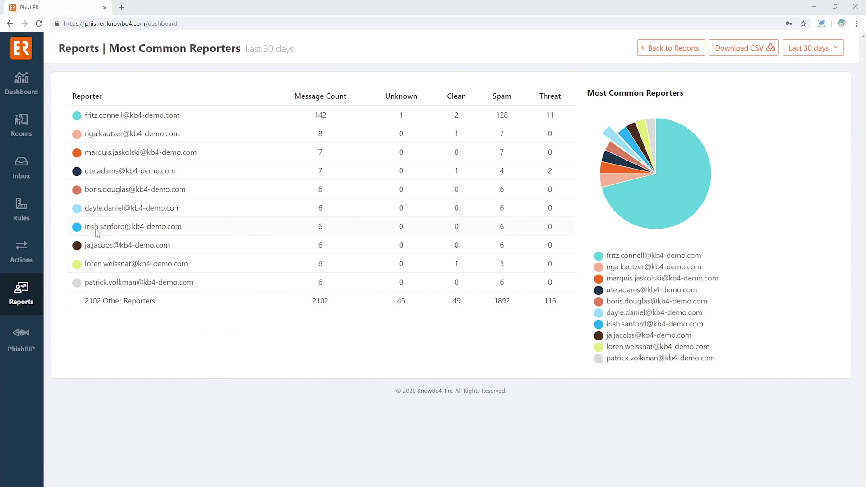
pyautogui.click(23, 92)
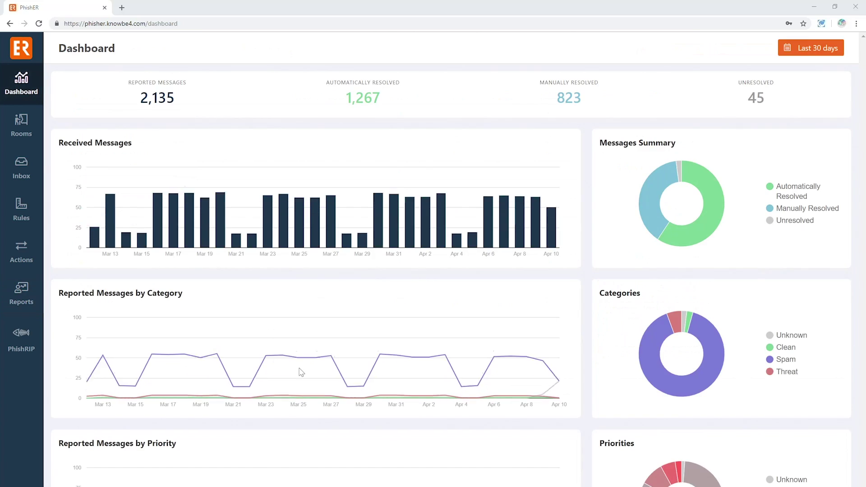